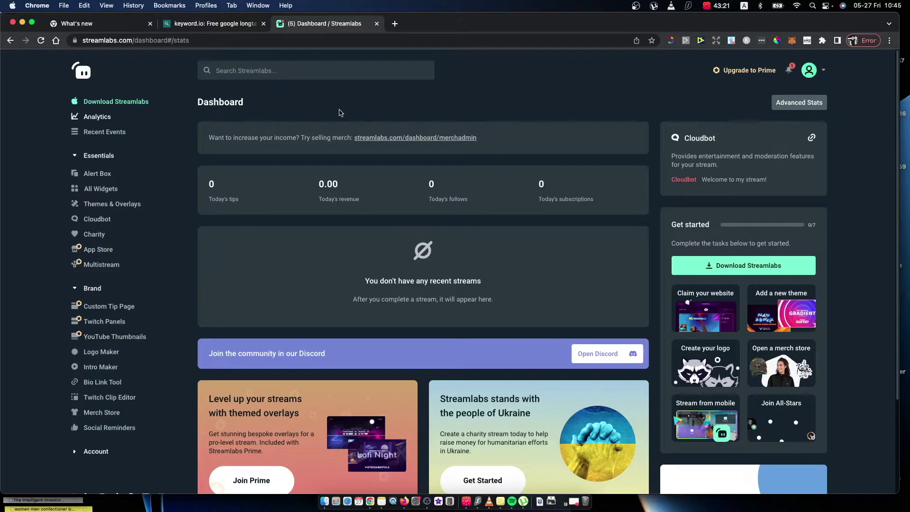
# Step: Search for Donation Settings and start connecting PayPal as a donation method
pyautogui.click(251, 72)
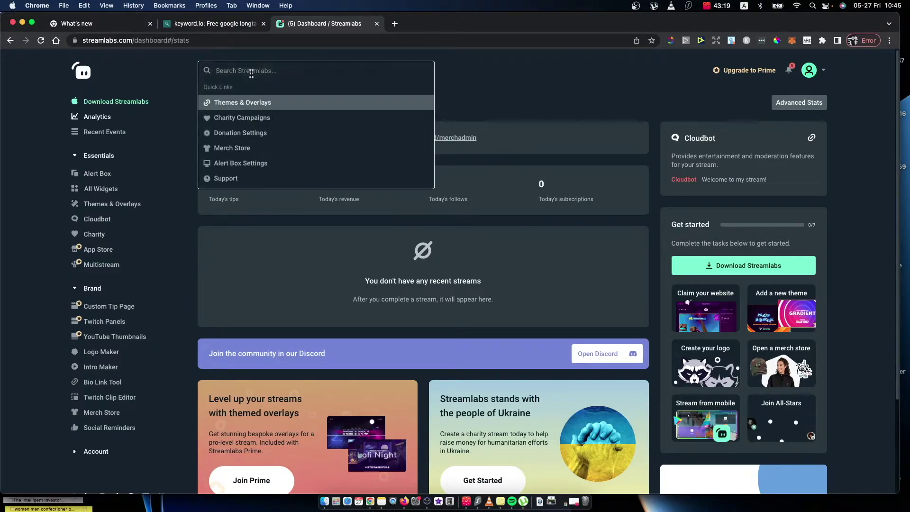
pyautogui.write('donation setti')
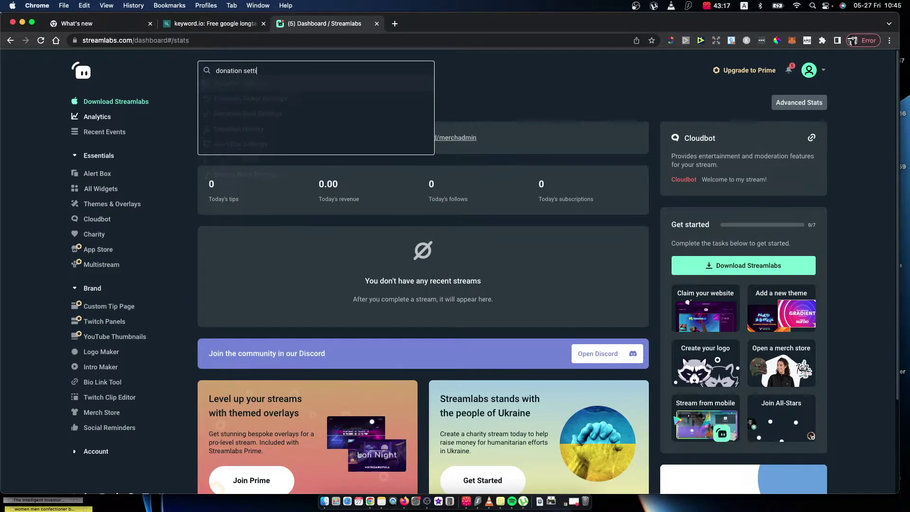
pyautogui.write('ngs')
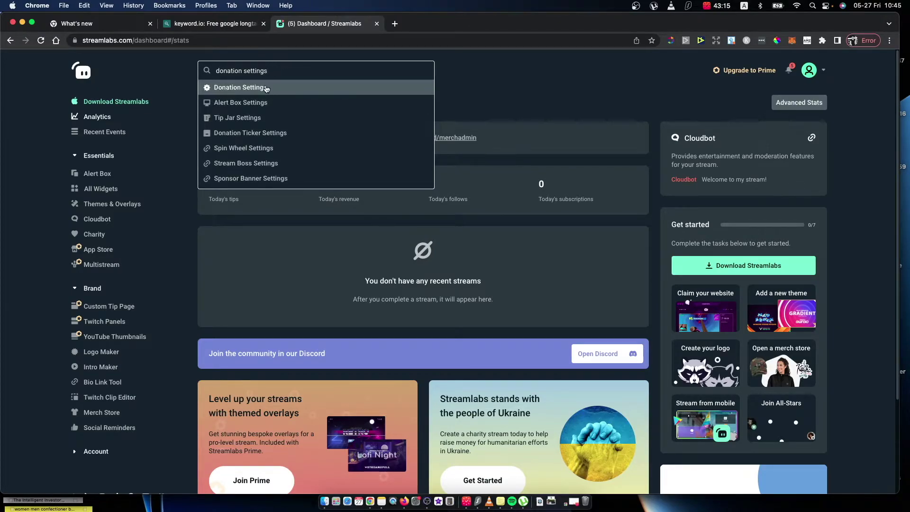
pyautogui.click(268, 87)
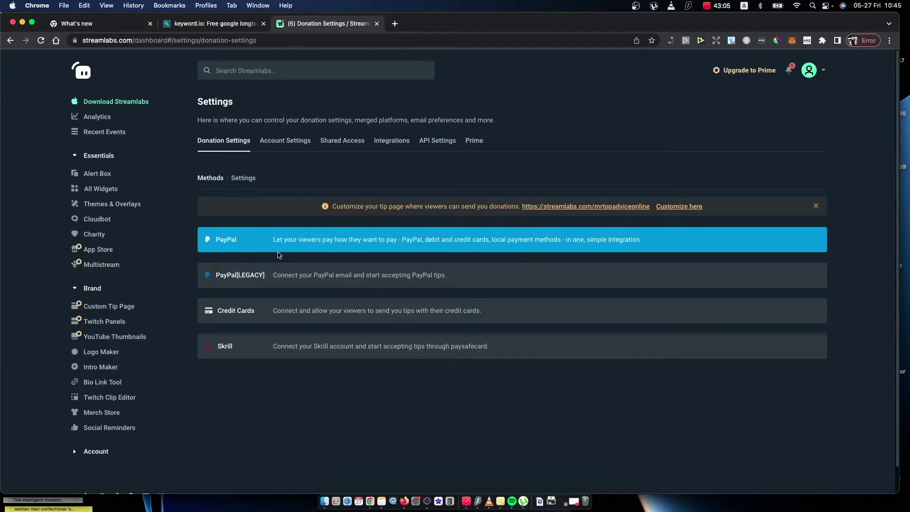
pyautogui.click(352, 239)
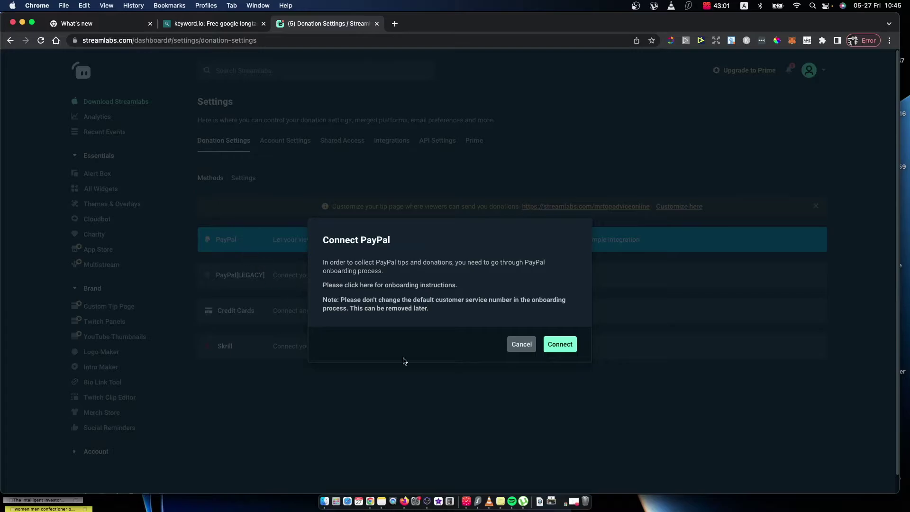
pyautogui.click(562, 346)
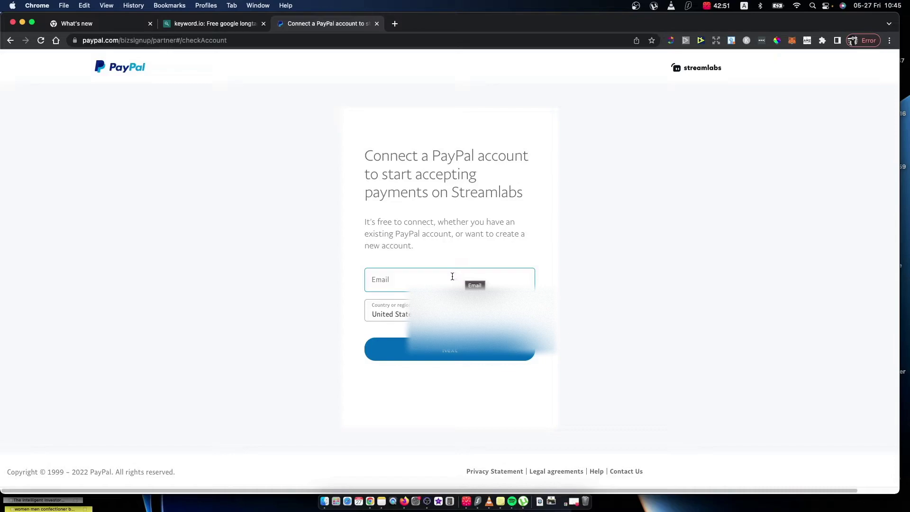
# Step: Log in to the PayPal account with its email and password
pyautogui.click(449, 277)
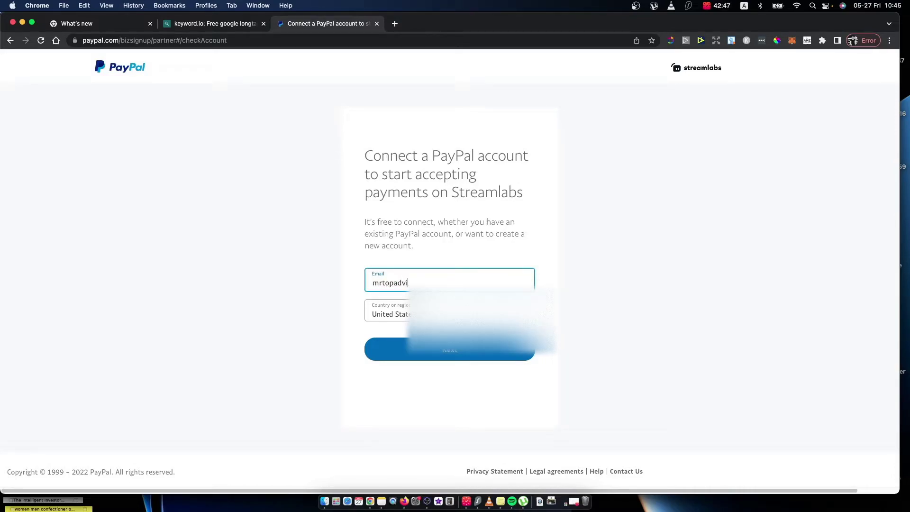
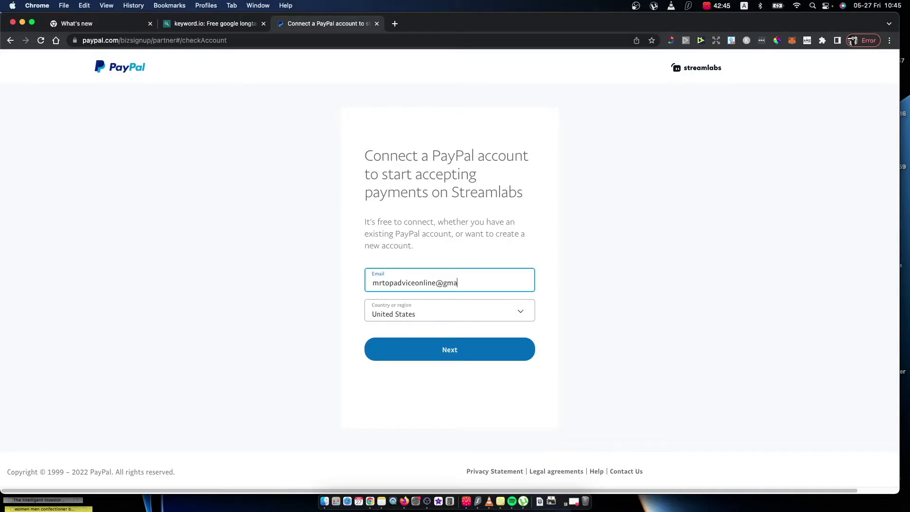
pyautogui.click(448, 346)
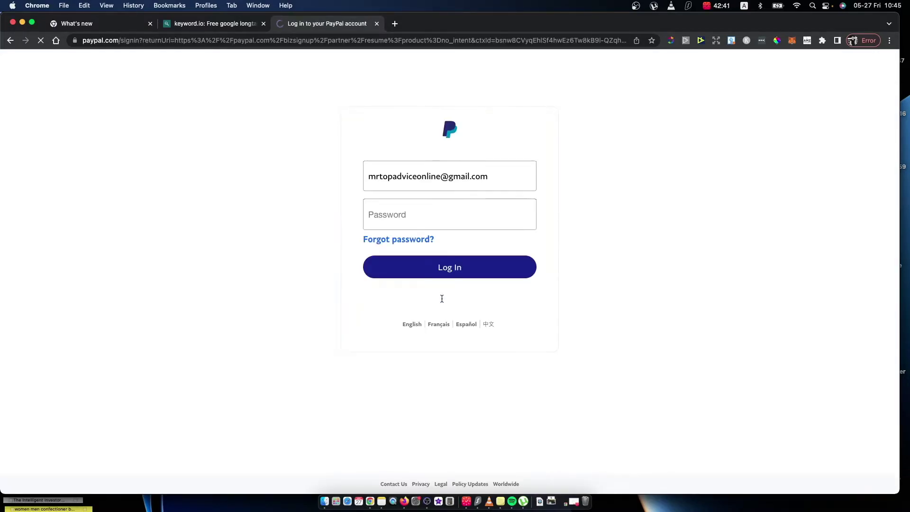
pyautogui.click(401, 226)
pyautogui.click(402, 220)
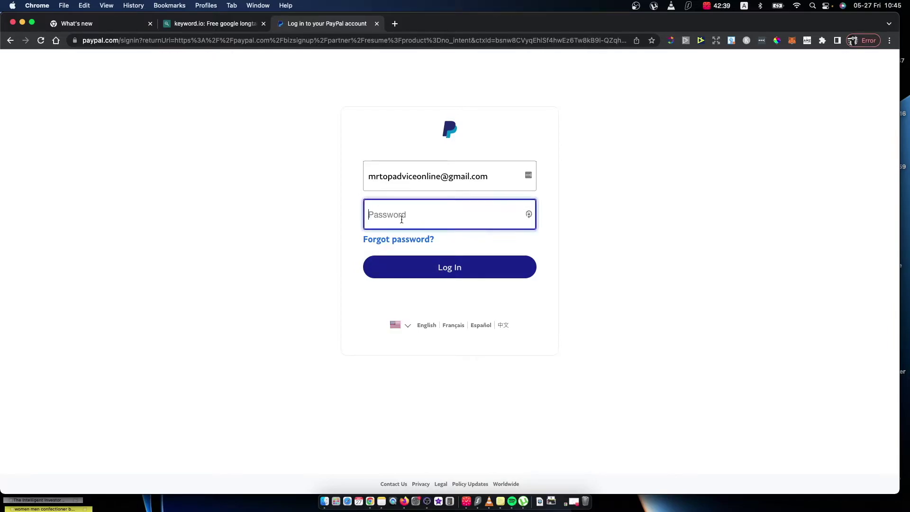
pyautogui.write('•••••')
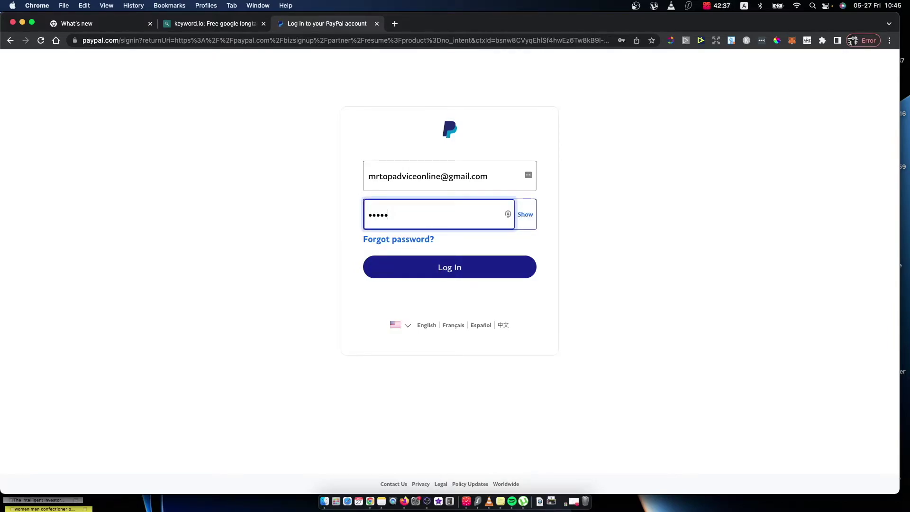
pyautogui.write('•••••')
pyautogui.press('Return')
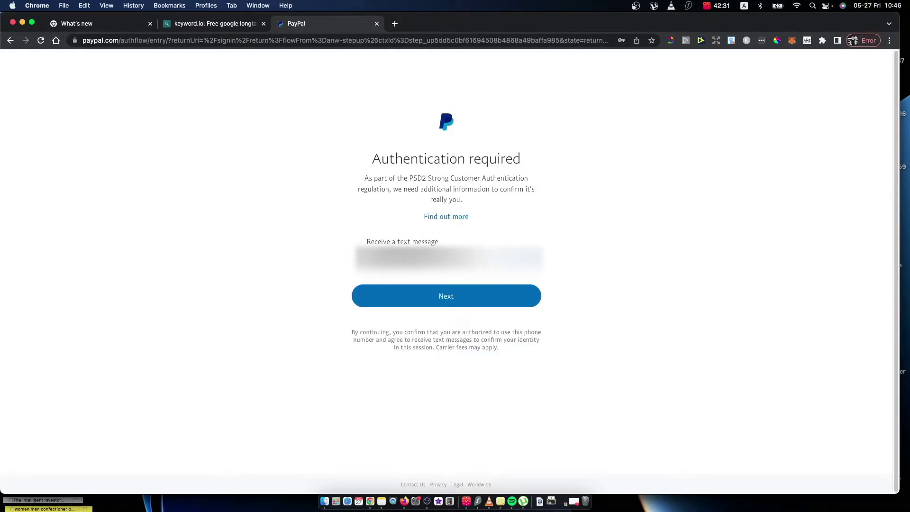
# Step: Verify the PayPal login with a text-message security code
pyautogui.click(412, 296)
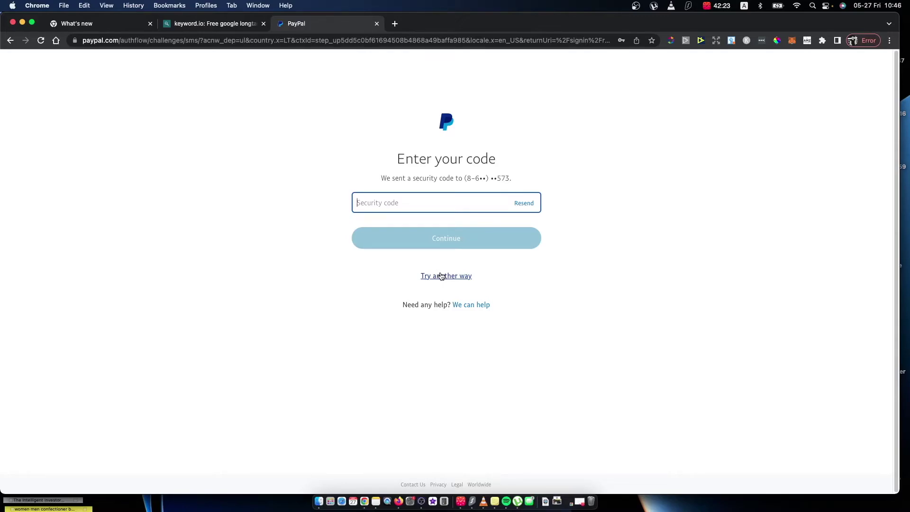
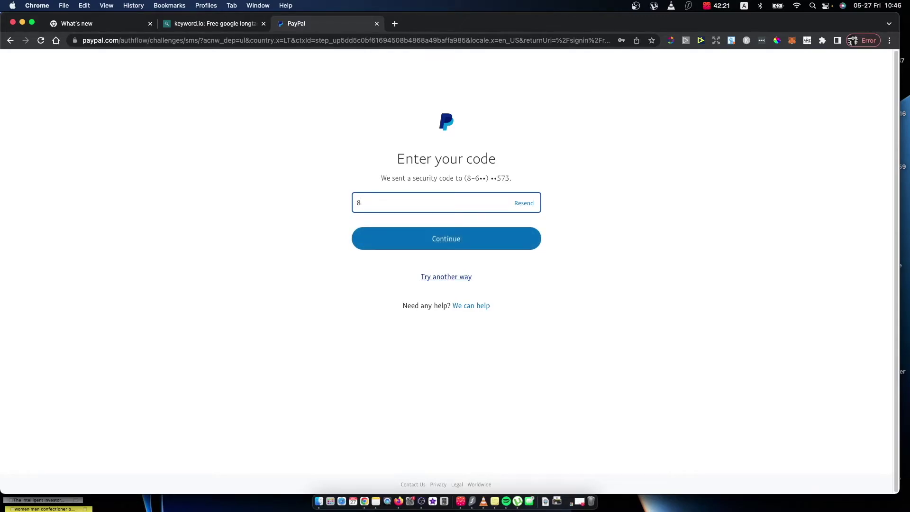
pyautogui.click(443, 238)
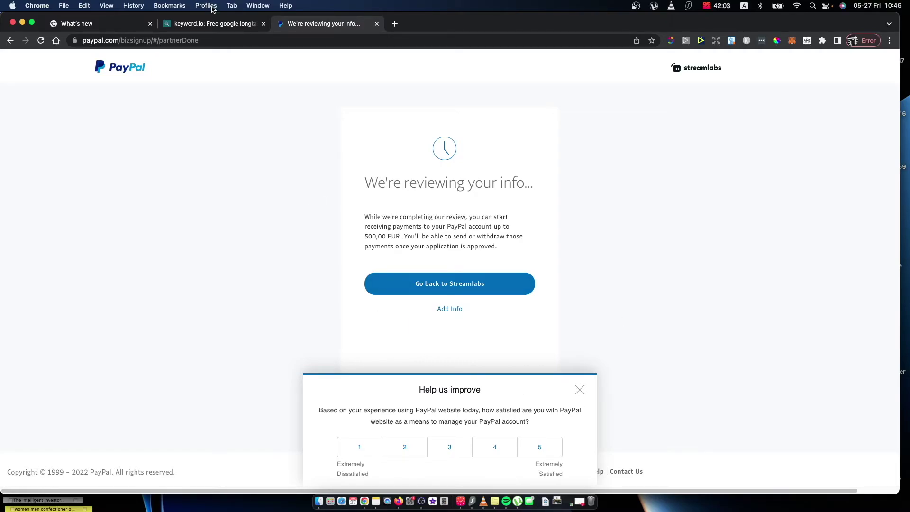
# Step: Dismiss PayPal's 'Help us improve' survey and go back to Streamlabs
pyautogui.click(582, 391)
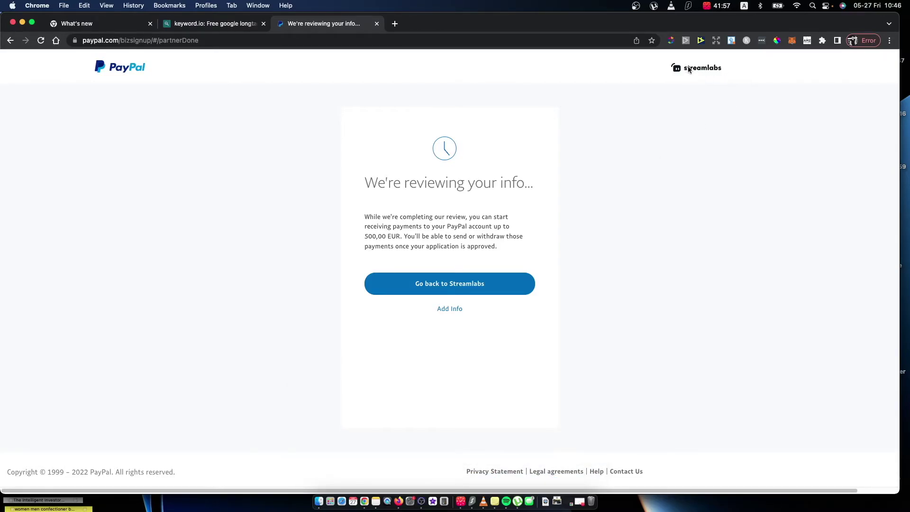
pyautogui.click(462, 292)
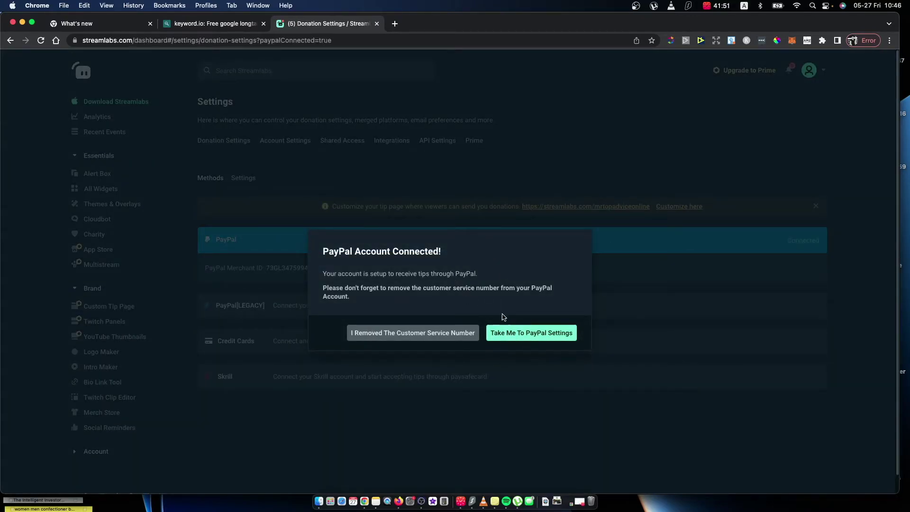
# Step: Dismiss the PayPal connected notice and show the donation Settings form
pyautogui.click(361, 191)
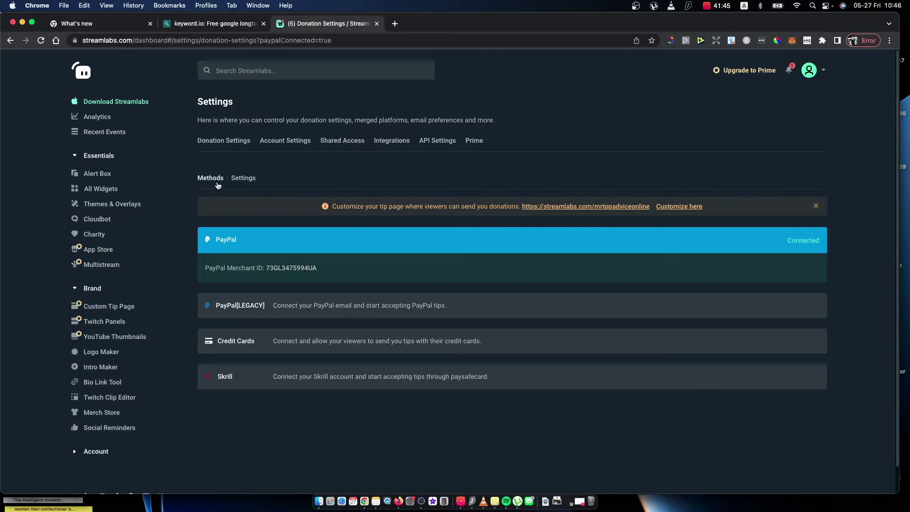
pyautogui.click(239, 181)
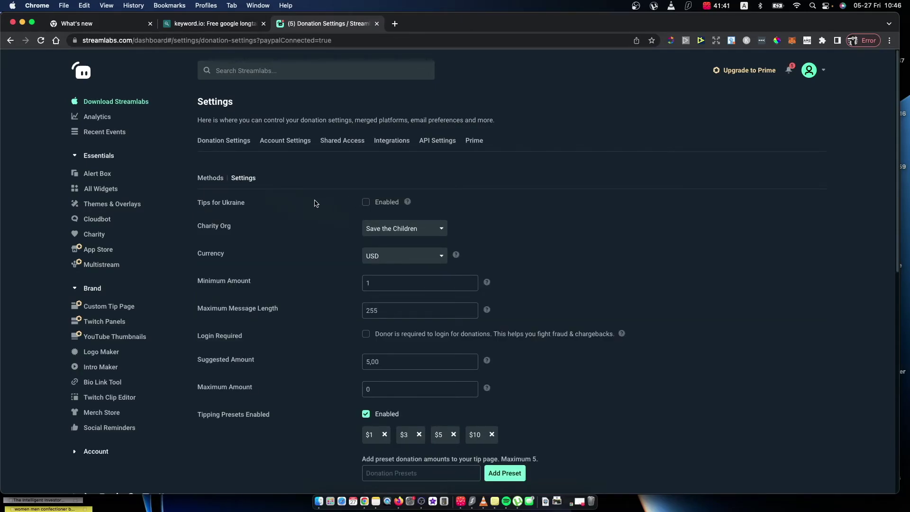
pyautogui.scroll(-5, 315, 203)
pyautogui.scroll(4, 341, 218)
pyautogui.scroll(1, 341, 219)
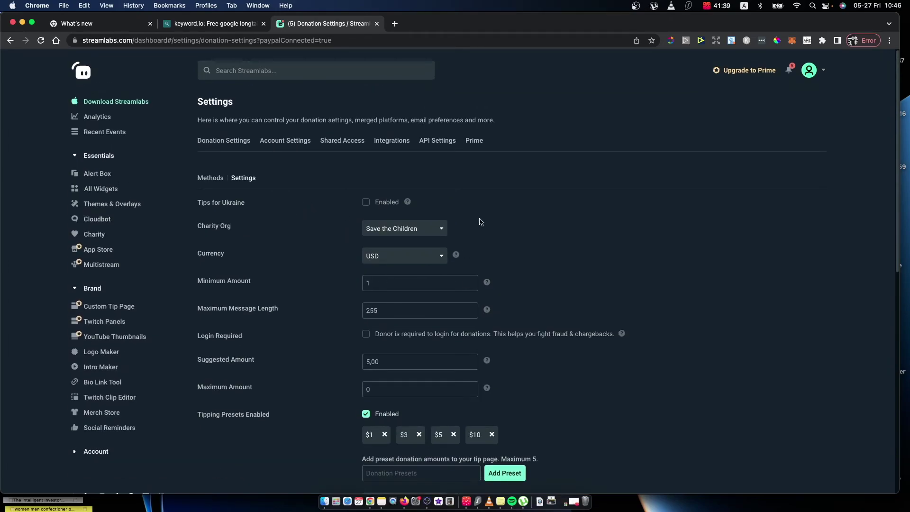
pyautogui.moveTo(420, 283)
pyautogui.scroll(-2, 425, 228)
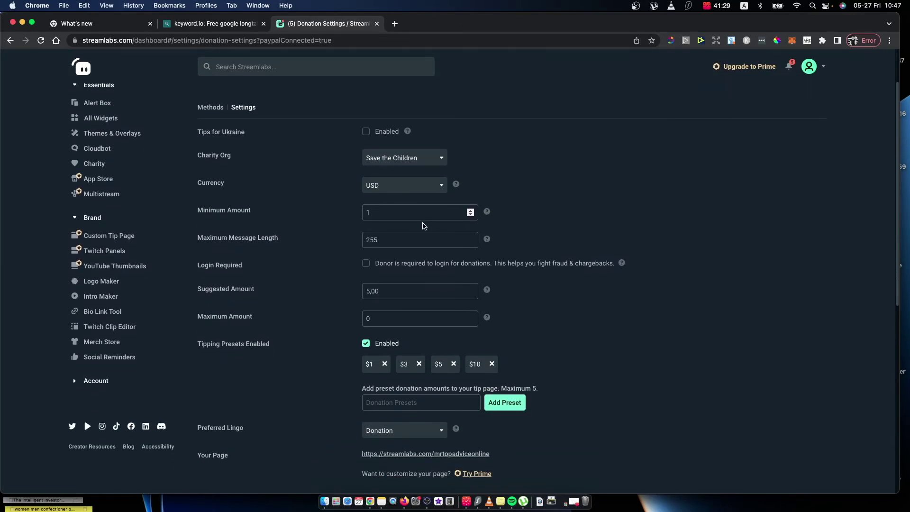
pyautogui.scroll(-1, 440, 228)
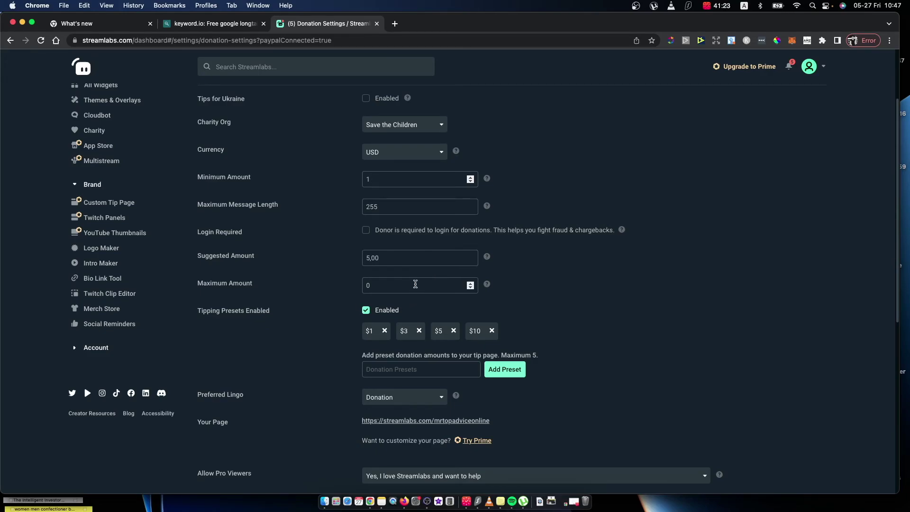
pyautogui.scroll(-4, 417, 285)
pyautogui.scroll(-5, 437, 244)
pyautogui.scroll(5, 434, 249)
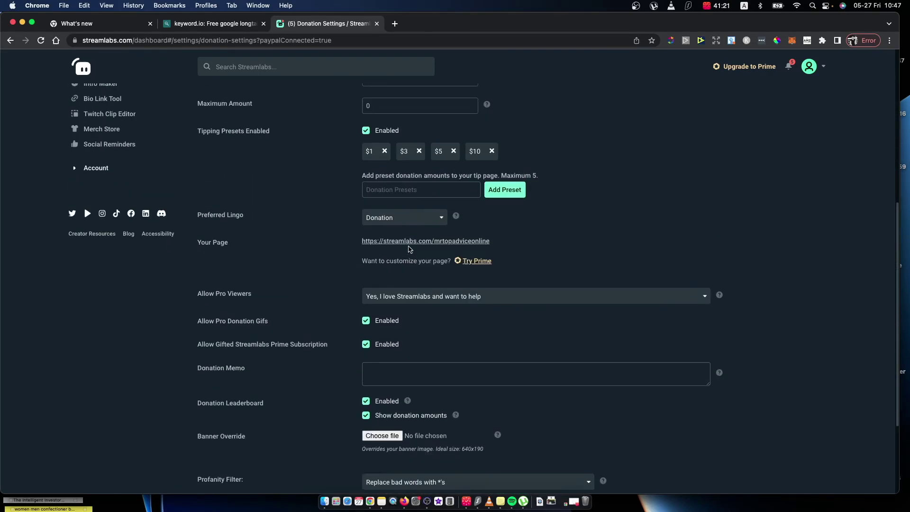
pyautogui.scroll(1, 434, 248)
pyautogui.scroll(-5, 474, 486)
pyautogui.scroll(3, 420, 248)
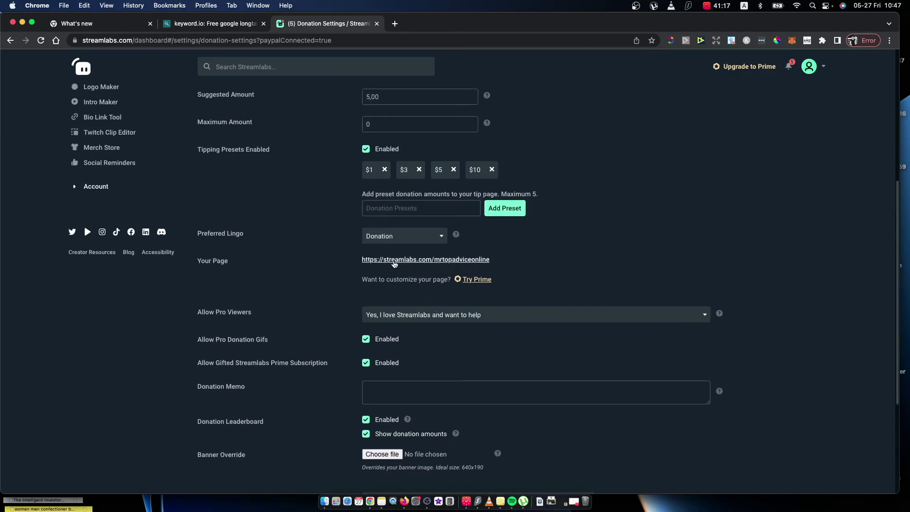
# Step: Open the public streamlabs.com tip page from the Your Page link
pyautogui.click(393, 260)
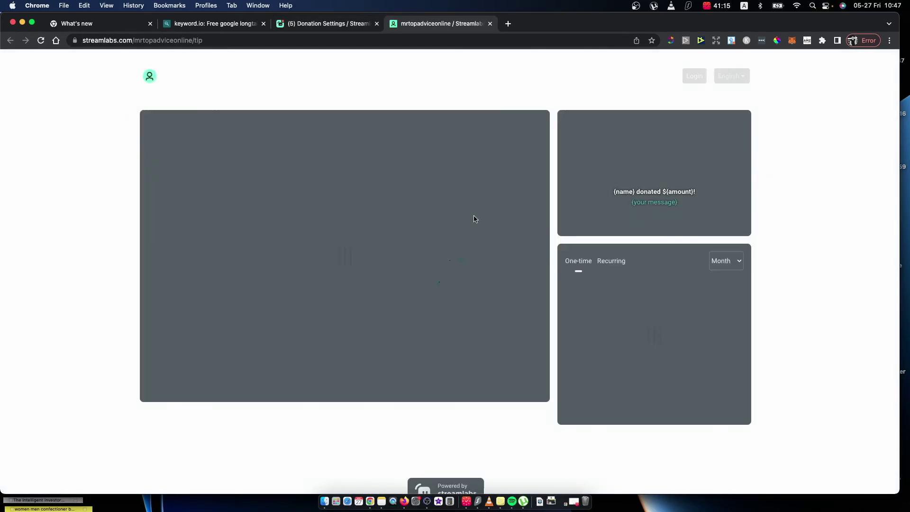